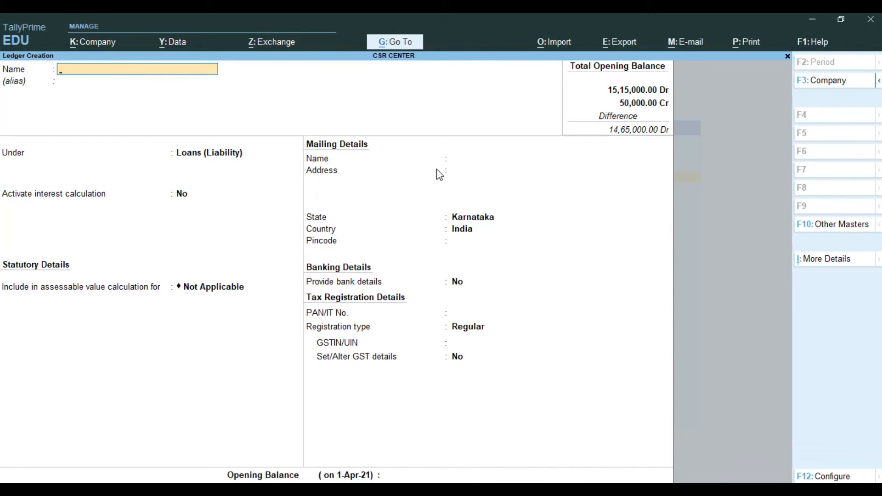
Create a ledger named Uniform Cloths under Misc. Expenses (ASSET), without interest calculation, bank details or opening balance
{"action": "type", "text": "Uniform Cloths"}
{"action": "key", "text": "Return"}
{"action": "key", "text": "Return"}
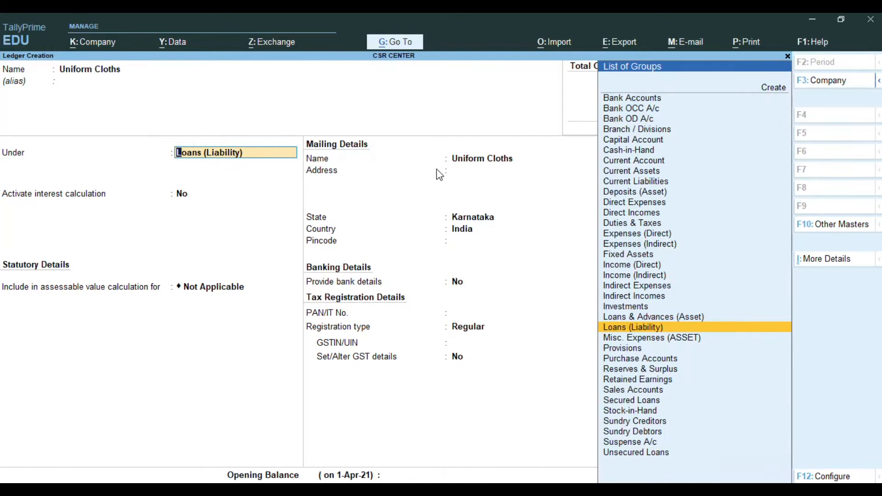
{"action": "left_click", "coordinate": [653, 340]}
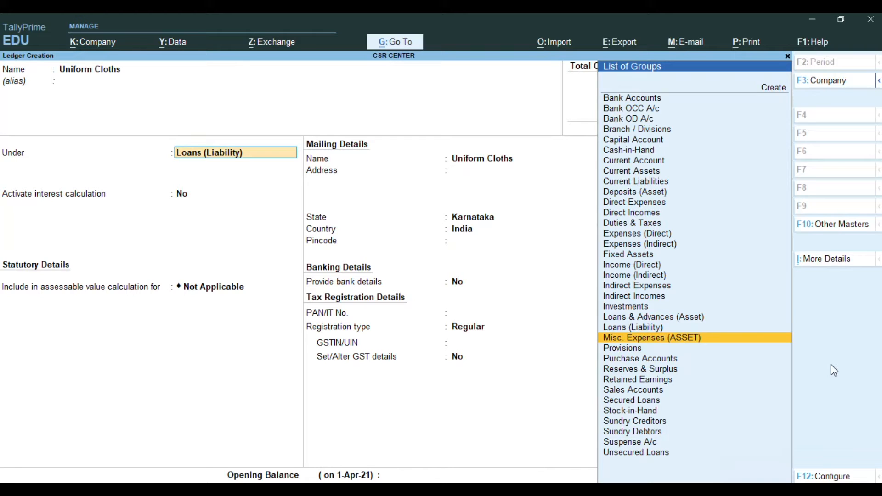
{"action": "key", "text": "Return"}
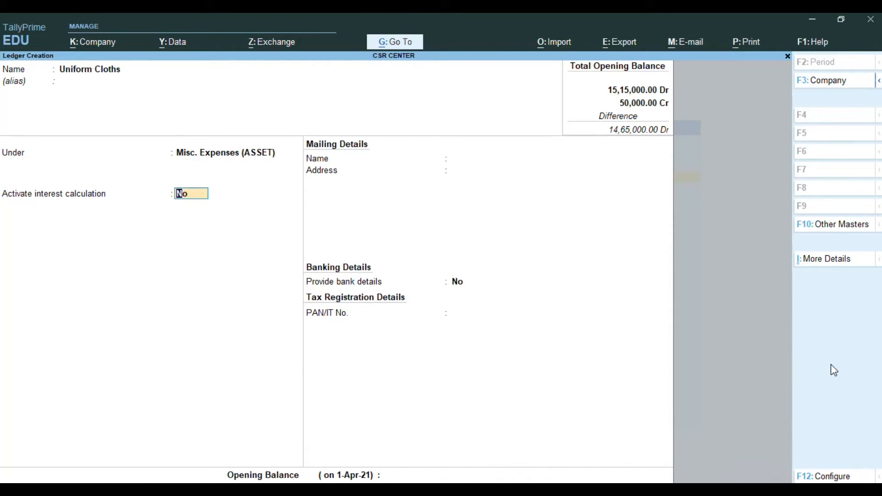
{"action": "key", "text": "Return"}
{"action": "key", "text": "Return"}
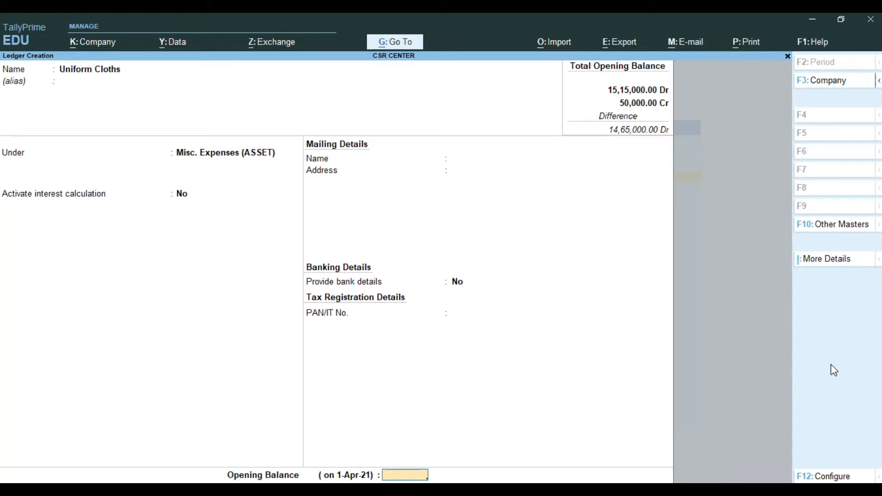
{"action": "key", "text": "Return"}
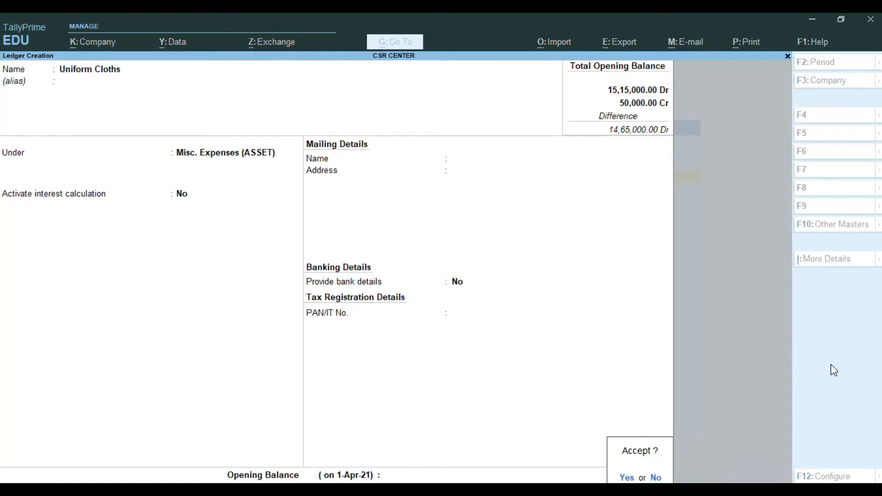
{"action": "key", "text": "Return"}
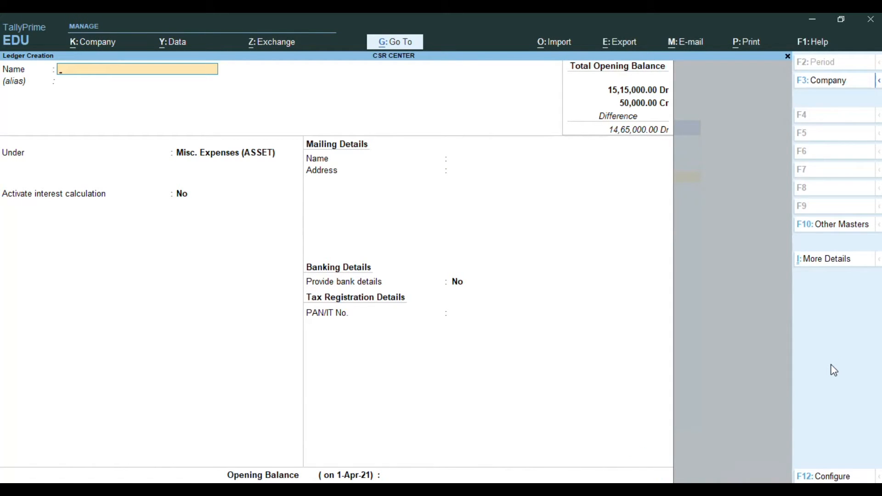
Create a ledger named Uniform Boots under Misc. Expenses (ASSET), leaving its opening balance blank
{"action": "type", "text": "Uniform Boots"}
{"action": "key", "text": "Return"}
{"action": "key", "text": "Return"}
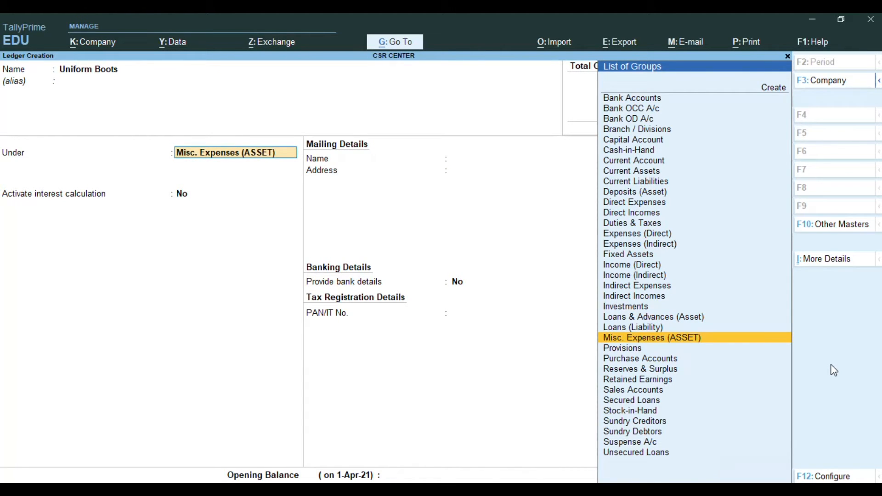
{"action": "key", "text": "Return"}
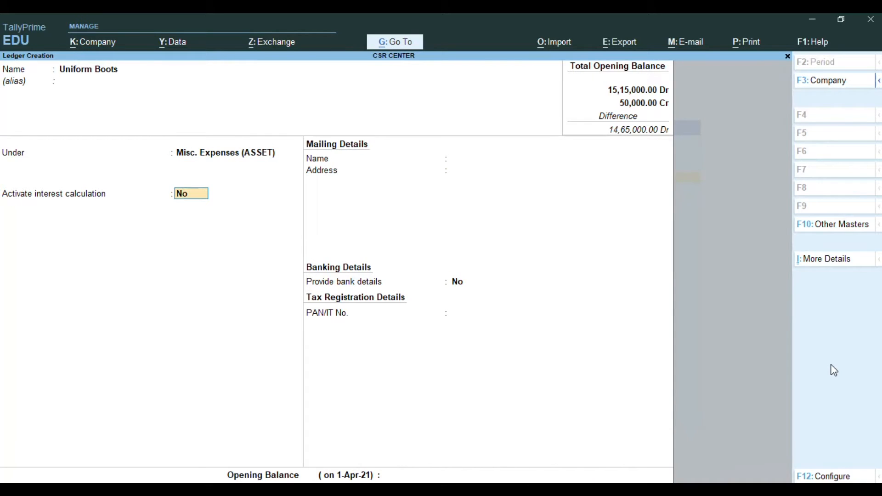
{"action": "key", "text": "Return"}
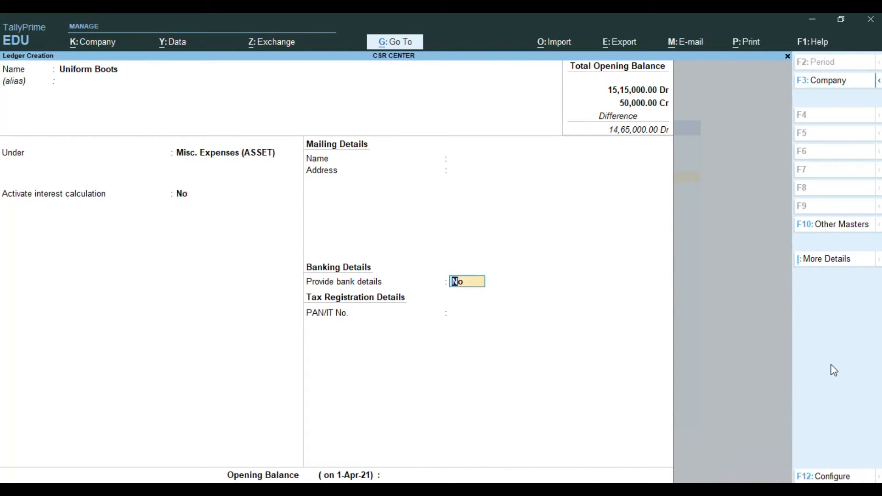
{"action": "key", "text": "Return"}
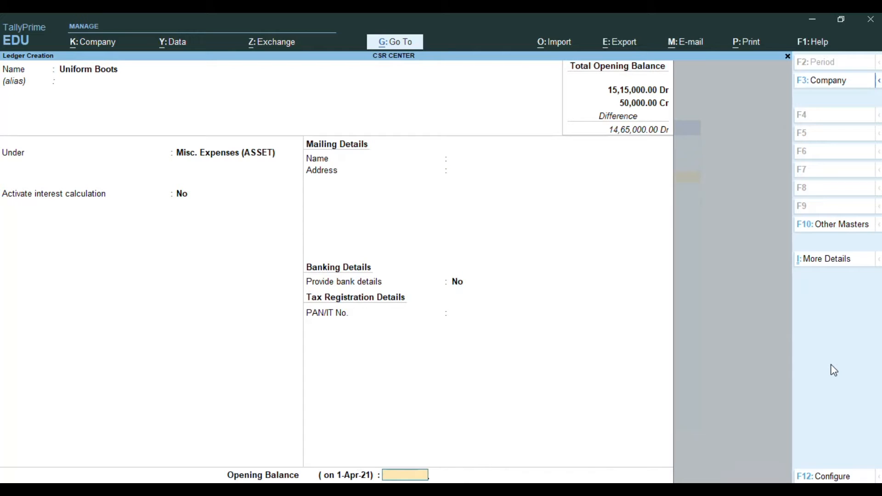
{"action": "key", "text": "Return"}
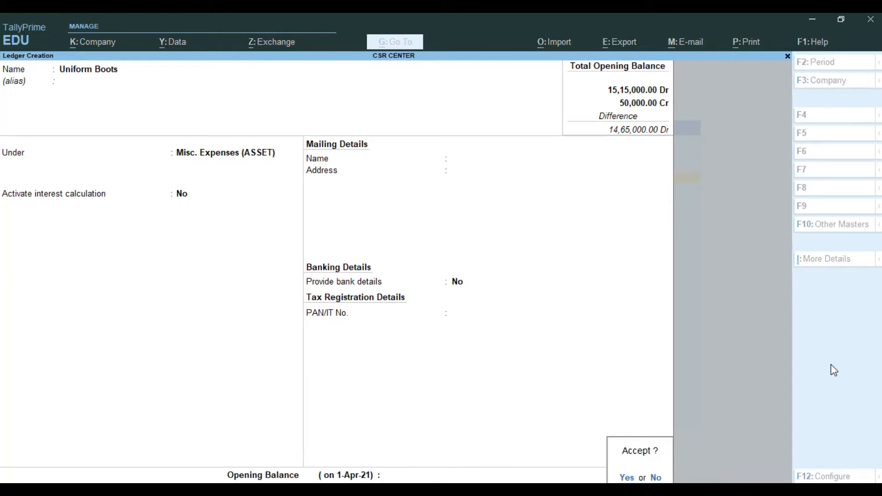
{"action": "key", "text": "Return"}
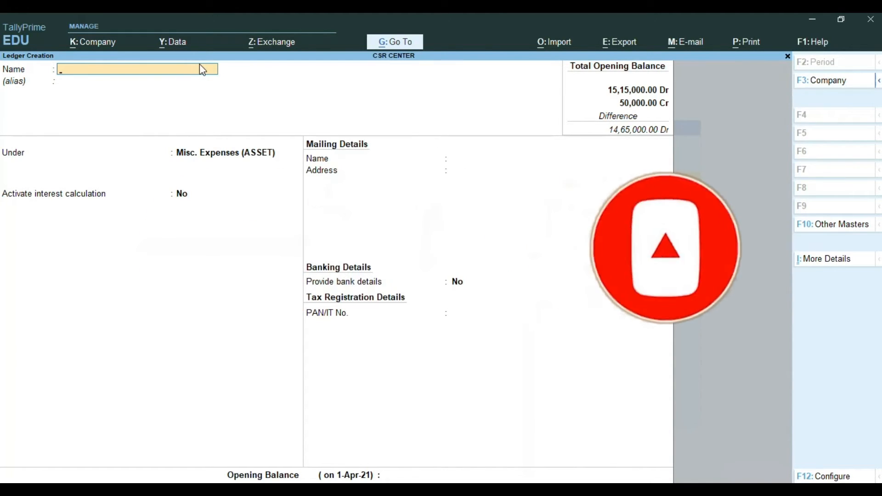
Create a ledger named Provision for Tax under the Provisions group, without interest calculation, bank details or opening balance
{"action": "type", "text": "Provision for Tax"}
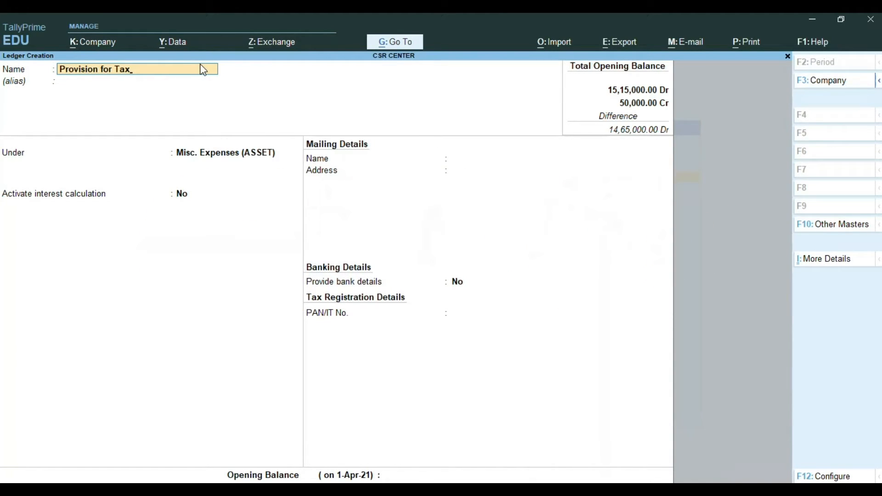
{"action": "key", "text": "Return"}
{"action": "key", "text": "Return"}
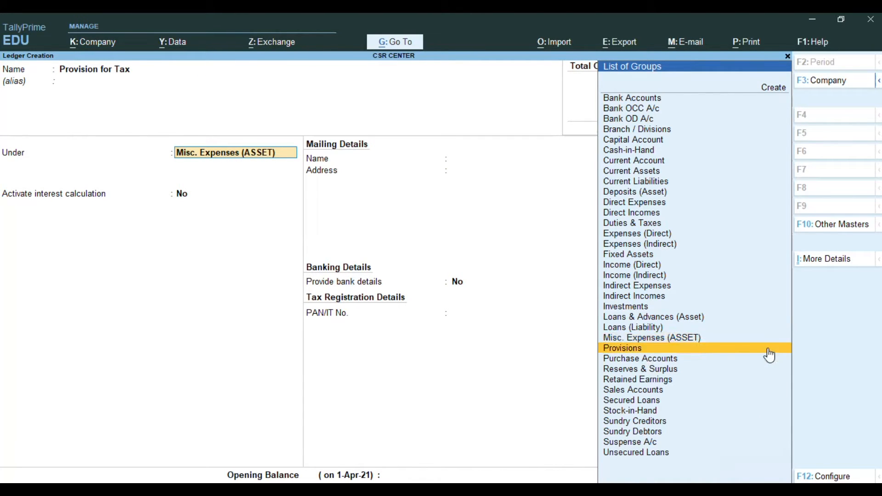
{"action": "left_click", "coordinate": [769, 351]}
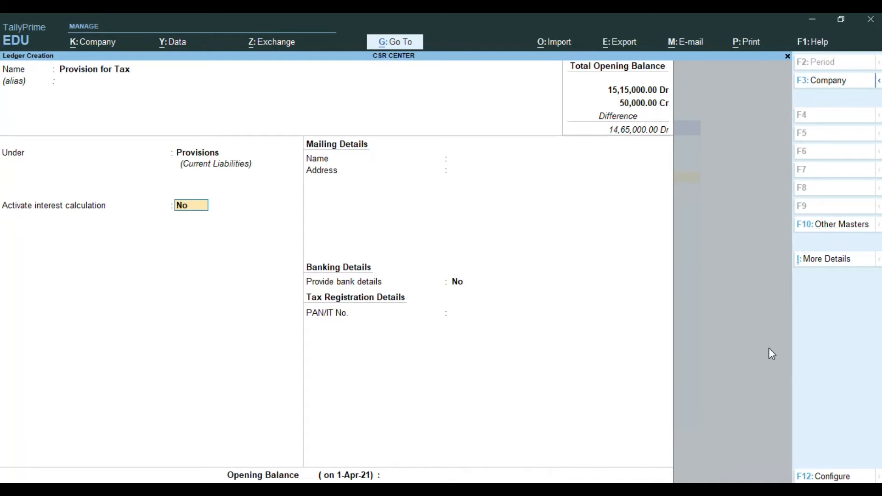
{"action": "key", "text": "Return"}
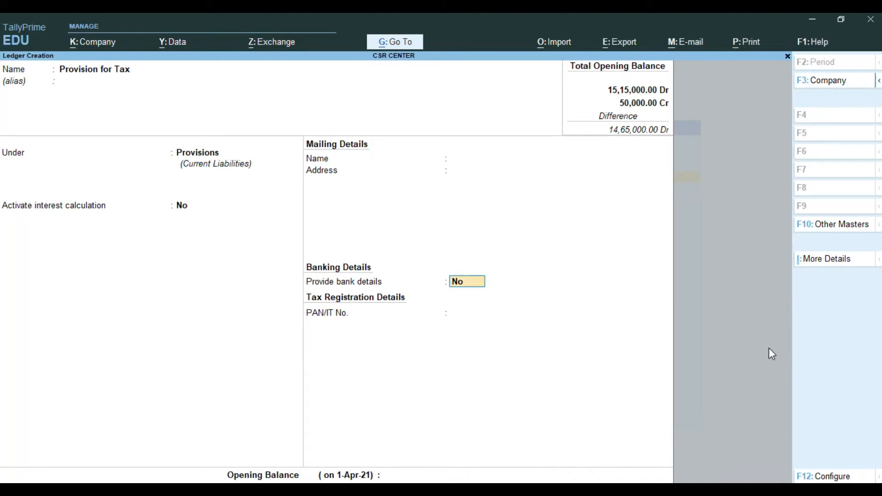
{"action": "key", "text": "Return"}
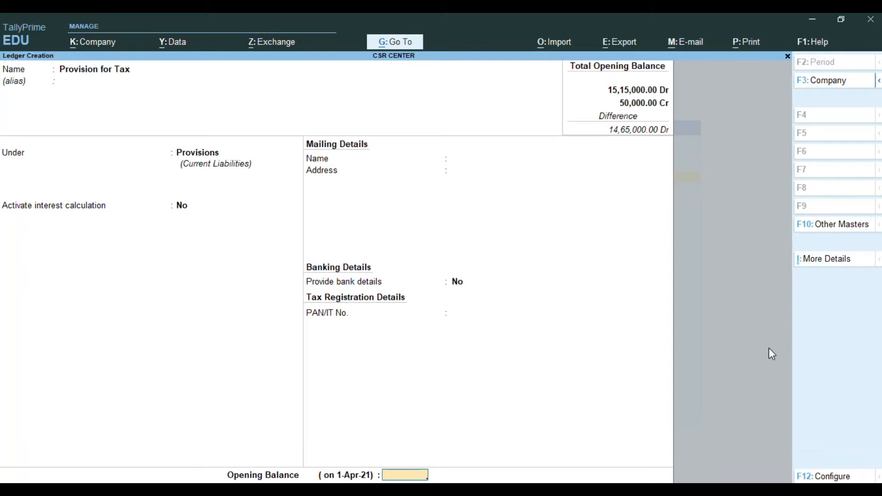
{"action": "key", "text": "Return"}
{"action": "key", "text": "y"}
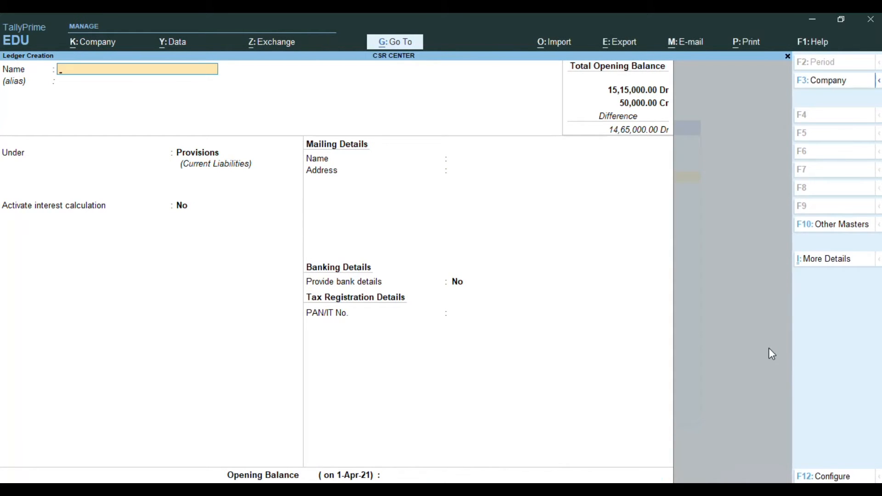
Create a ledger named Salary Payble under the Provisions group, leaving its opening balance blank
{"action": "type", "text": "Salary Payble"}
{"action": "key", "text": "Return"}
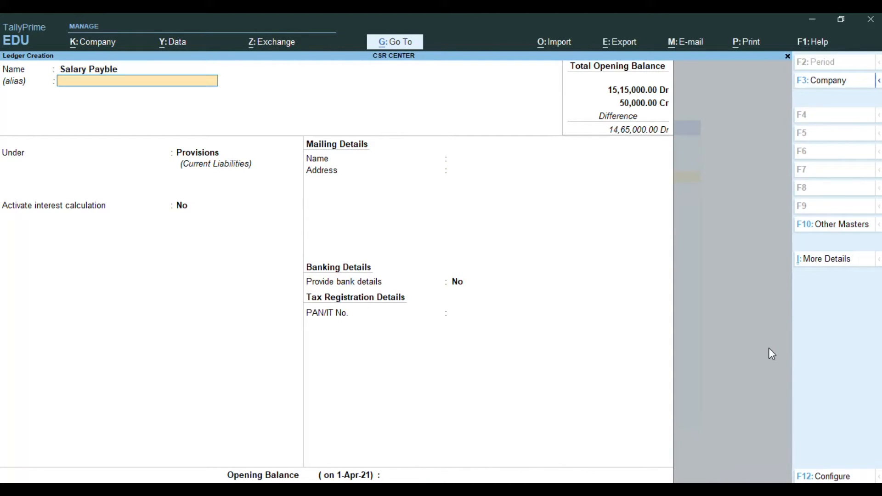
{"action": "key", "text": "Return"}
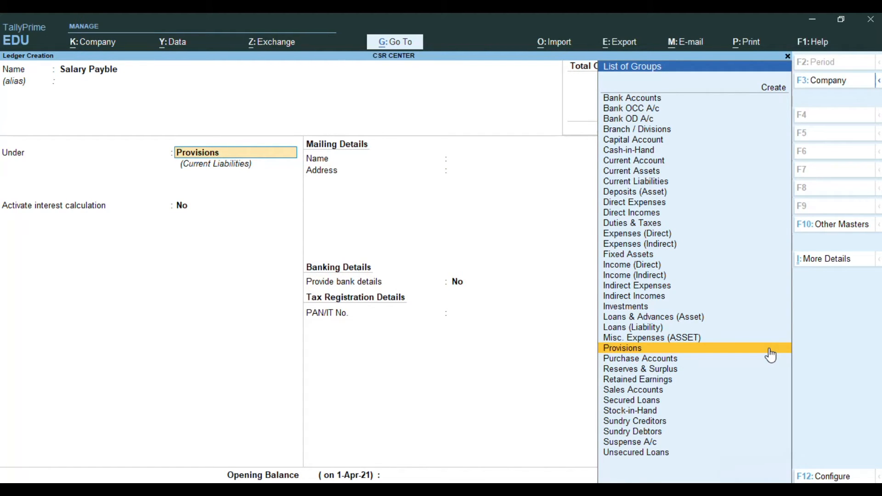
{"action": "left_click", "coordinate": [770, 354]}
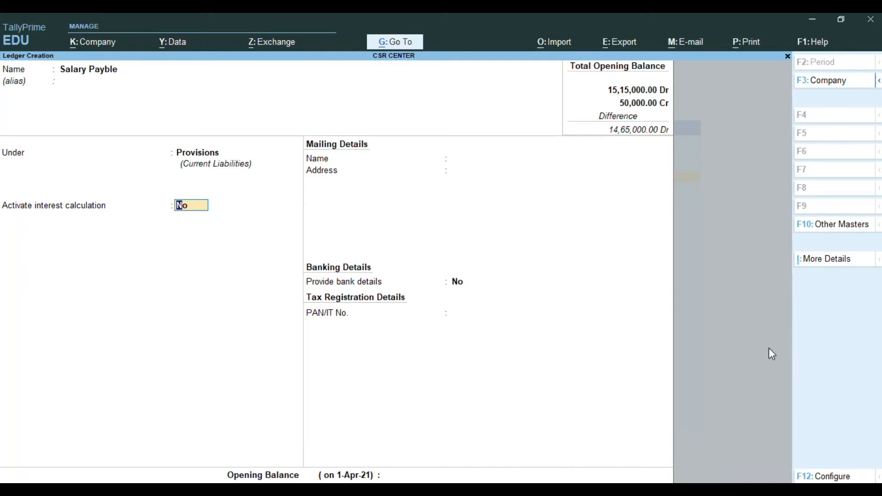
{"action": "key", "text": "Return"}
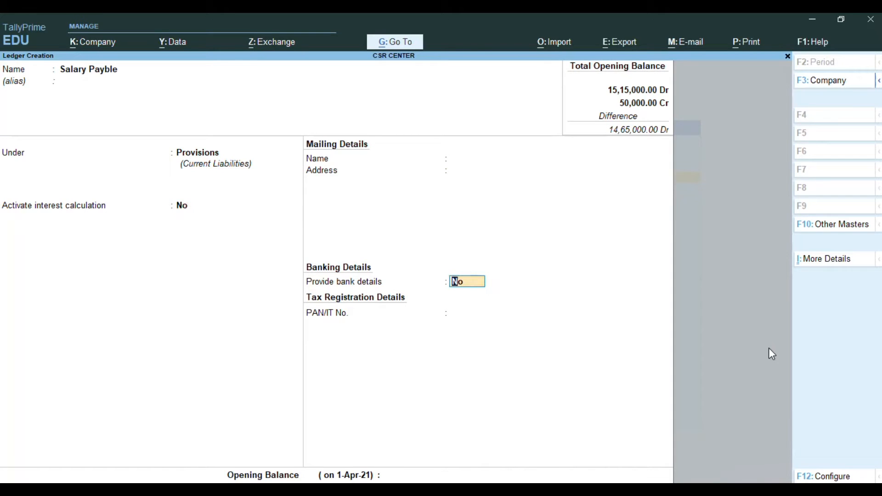
{"action": "key", "text": "Return"}
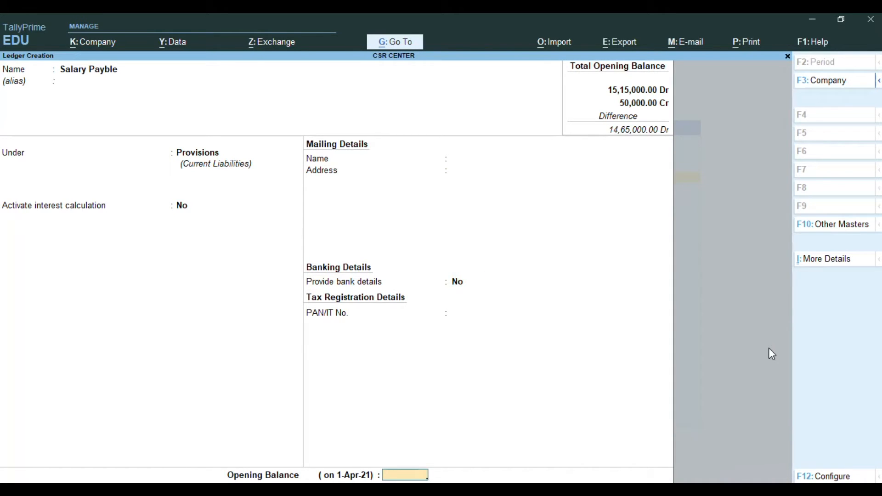
{"action": "key", "text": "Return"}
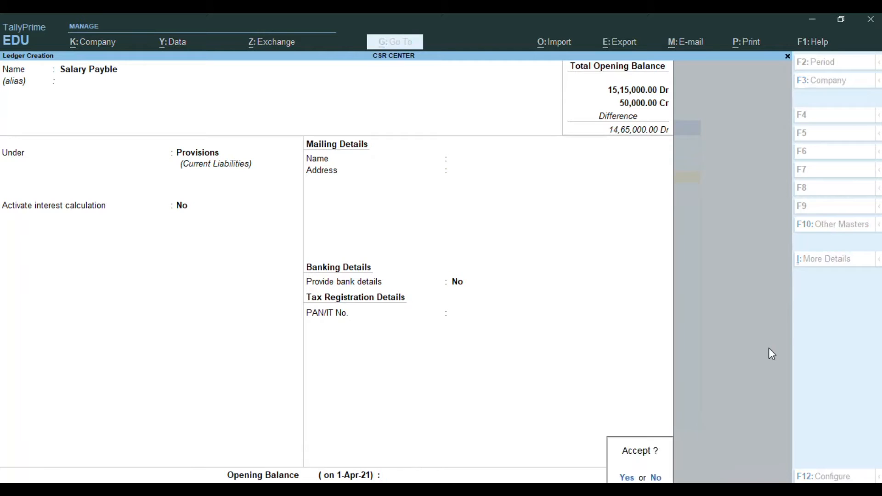
{"action": "key", "text": "Return"}
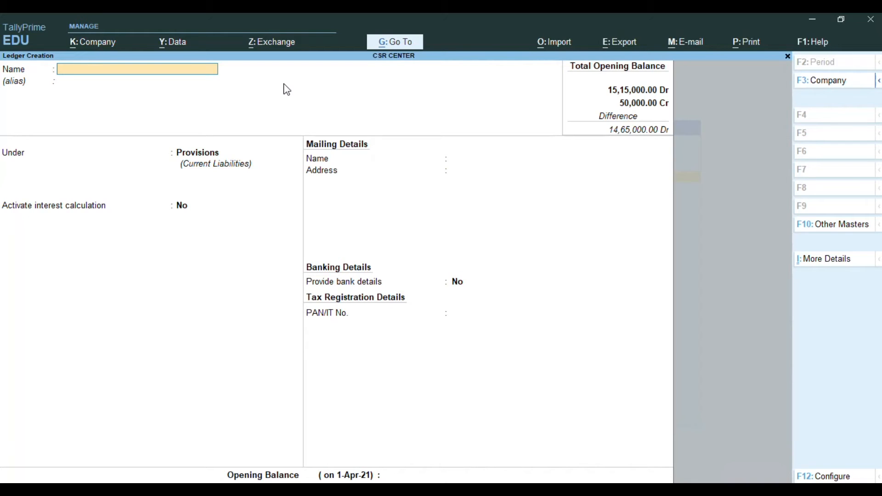
Name the new ledger Purchase @ 12% and place it under Purchase Accounts with the ledger type Not Applicable
{"action": "type", "text": "Purchase @ 12%"}
{"action": "key", "text": "Return"}
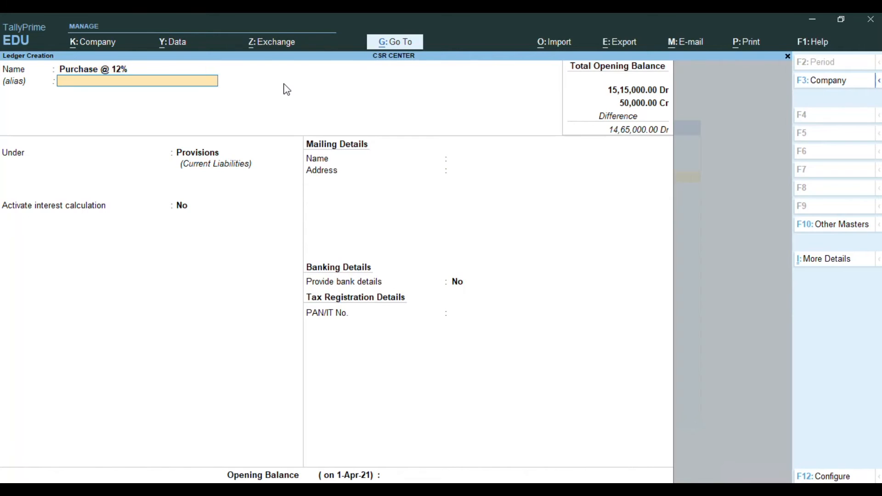
{"action": "key", "text": "Return"}
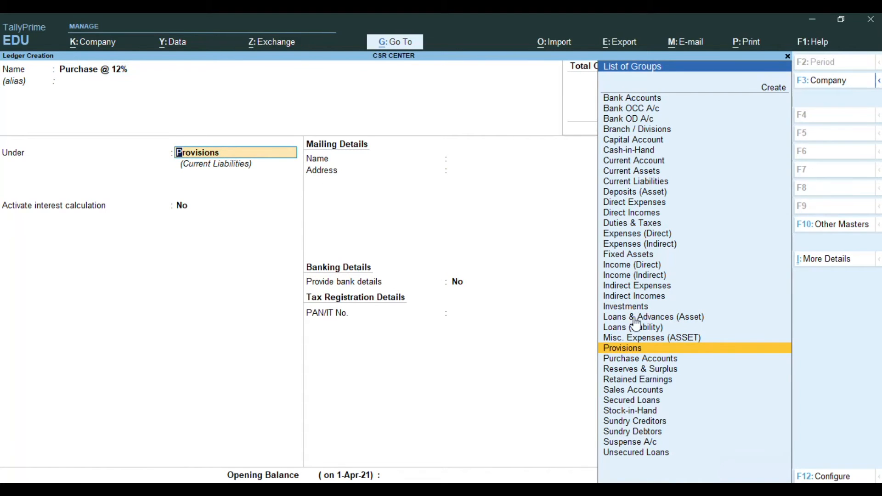
{"action": "key", "text": "Down"}
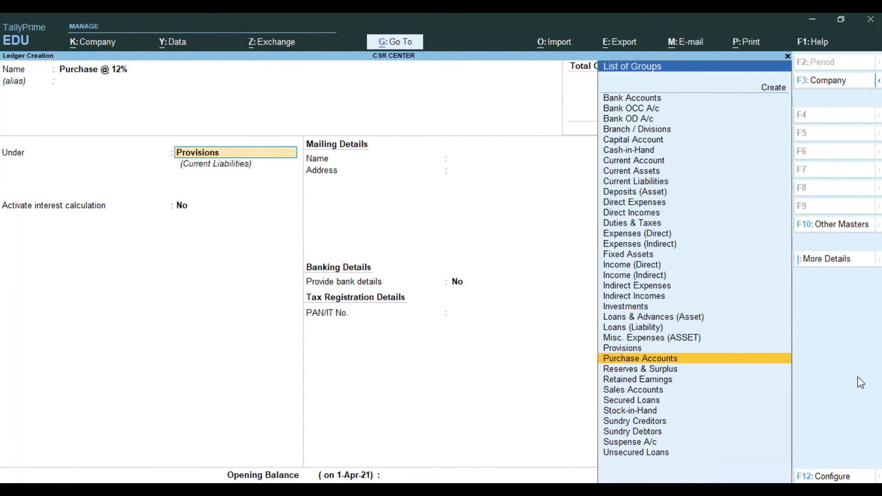
{"action": "key", "text": "Return"}
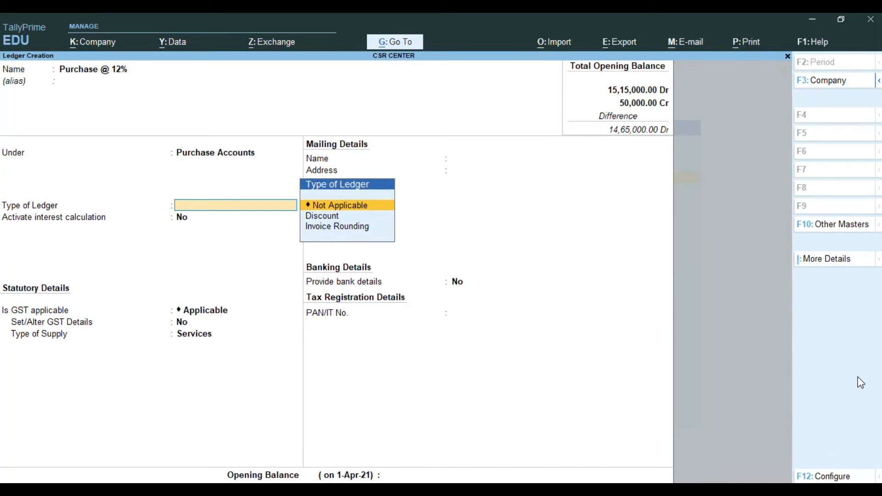
{"action": "key", "text": "Return"}
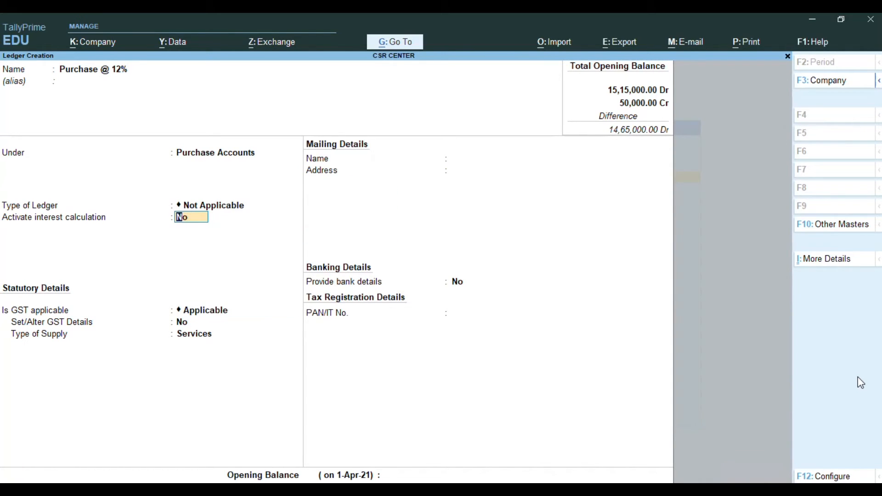
Set GST and assessable value calculation to Not Applicable for the Purchase @ 12% ledger and save it without an opening balance
{"action": "key", "text": "Return"}
{"action": "type", "text": "N"}
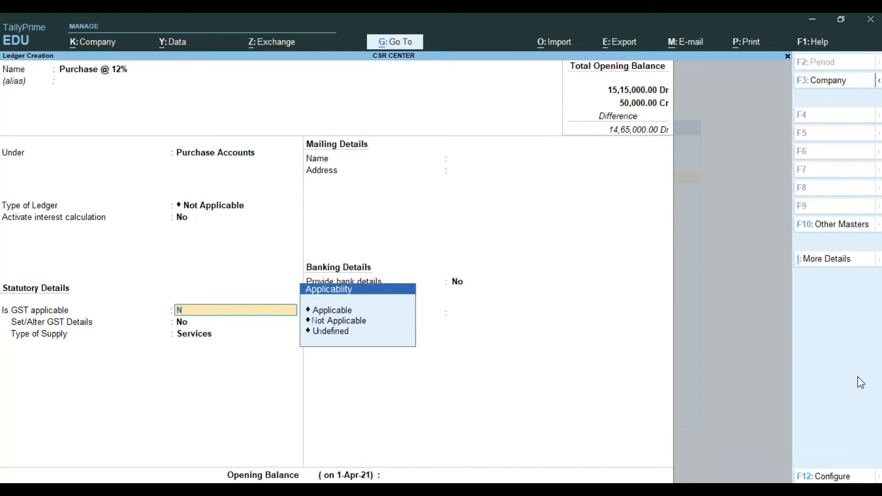
{"action": "key", "text": "Return"}
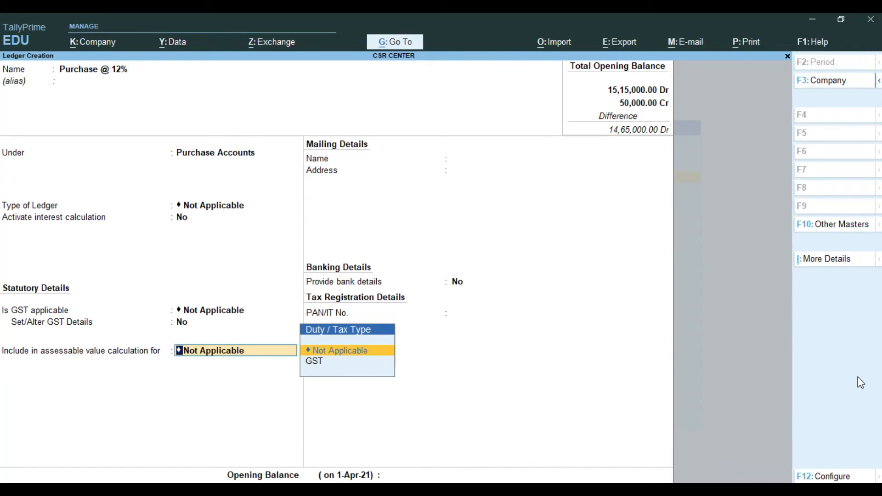
{"action": "key", "text": "Return"}
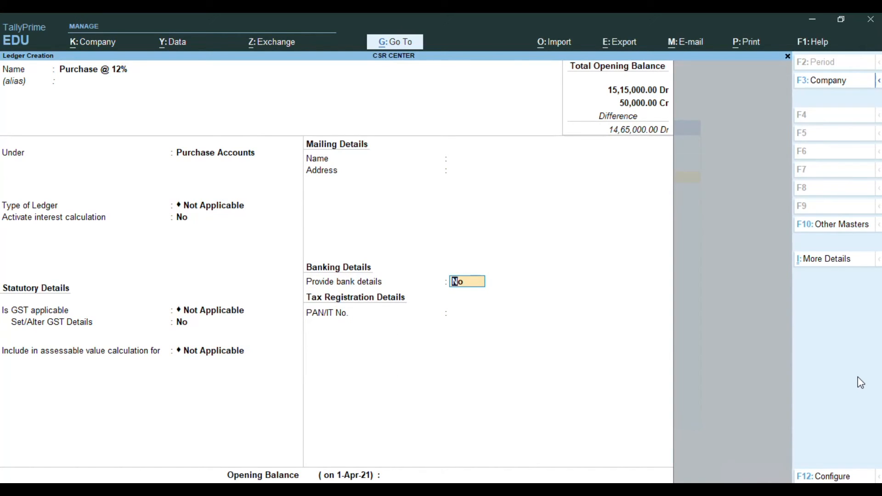
{"action": "key", "text": "Return"}
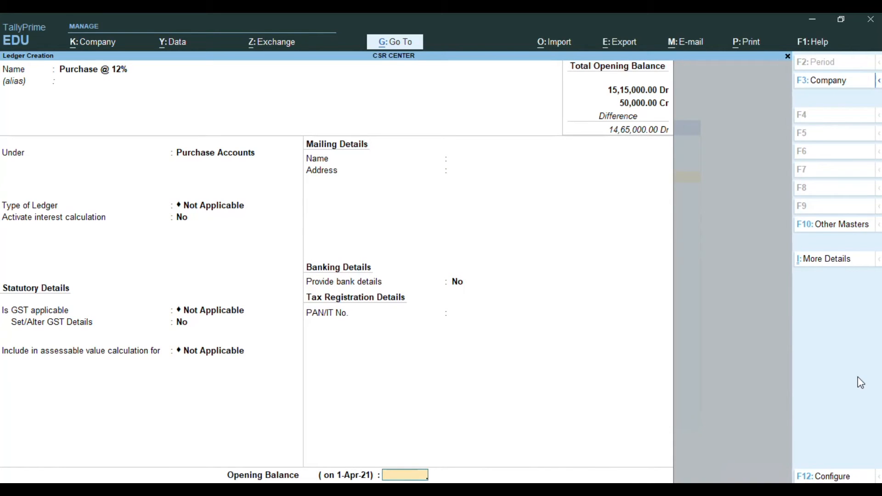
{"action": "key", "text": "Return"}
Name the new ledger Purchase @ 28% and place it under Purchase Accounts with the ledger type Not Applicable
{"action": "key", "text": "Return"}
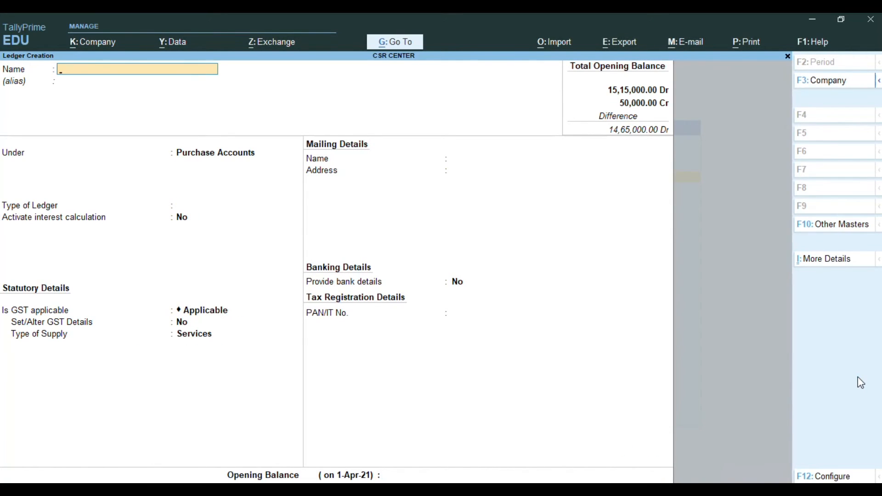
{"action": "type", "text": "Purchase @ 28%"}
{"action": "key", "text": "Return"}
{"action": "key", "text": "Return"}
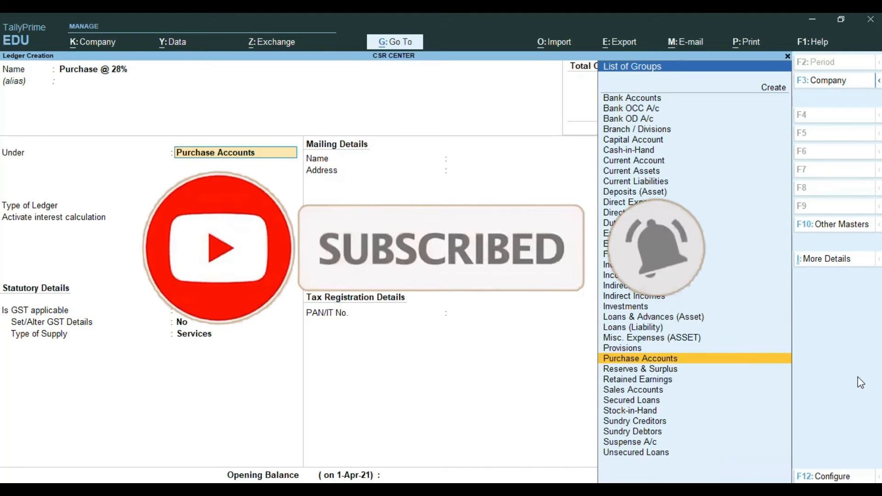
{"action": "key", "text": "Return"}
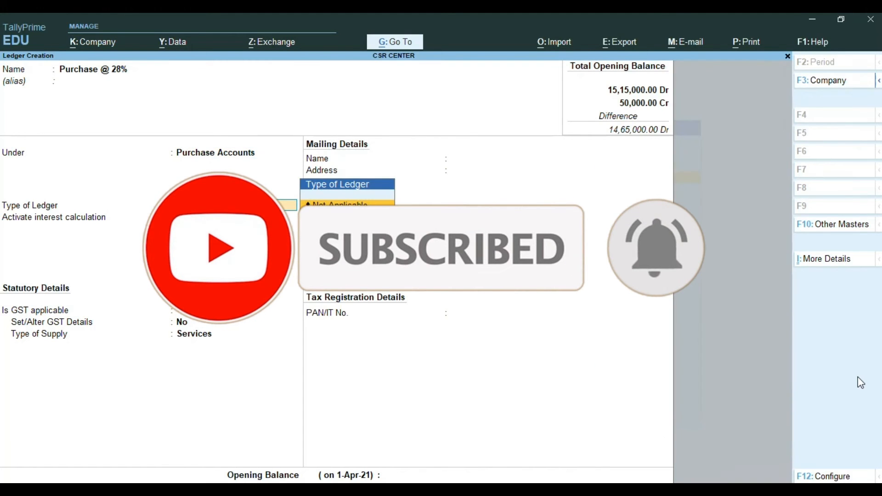
{"action": "key", "text": "Return"}
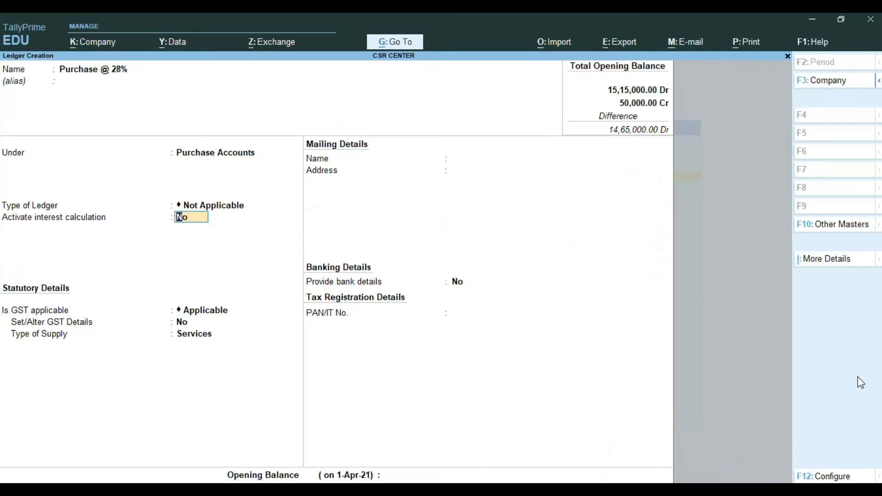
Set GST and assessable value calculation to Not Applicable for the Purchase @ 28% ledger and save it without an opening balance
{"action": "key", "text": "Return"}
{"action": "type", "text": "N"}
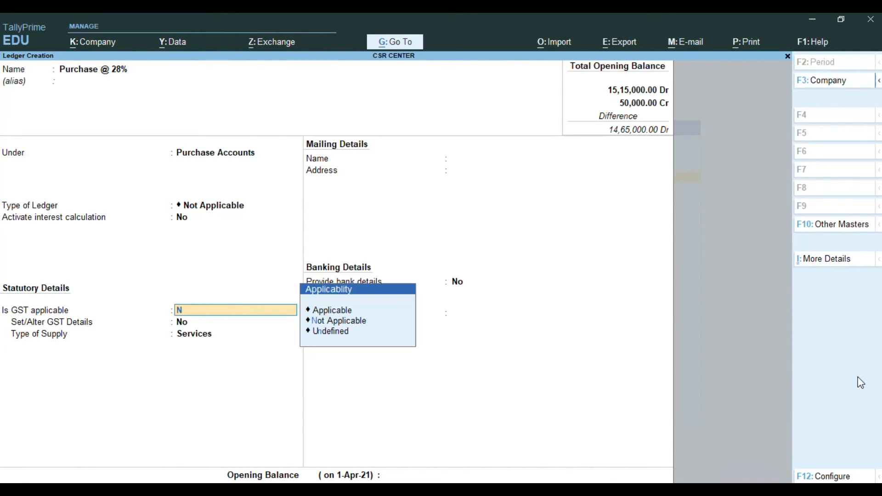
{"action": "key", "text": "Return"}
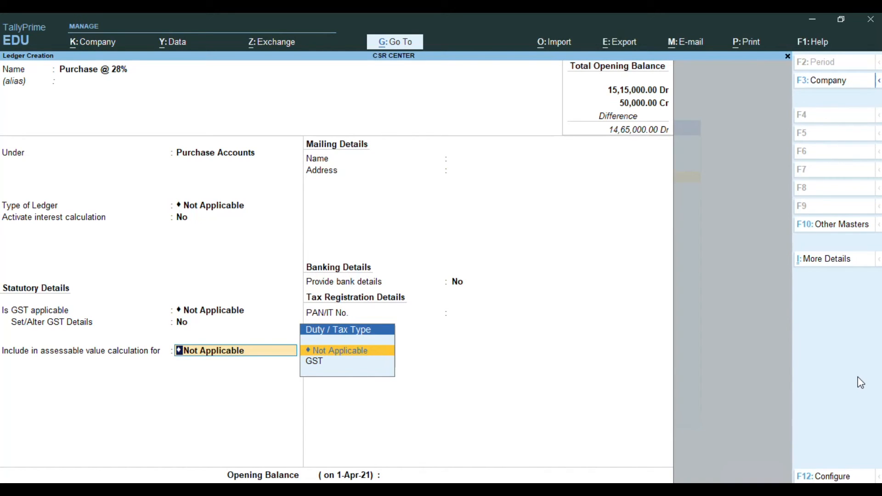
{"action": "key", "text": "Return"}
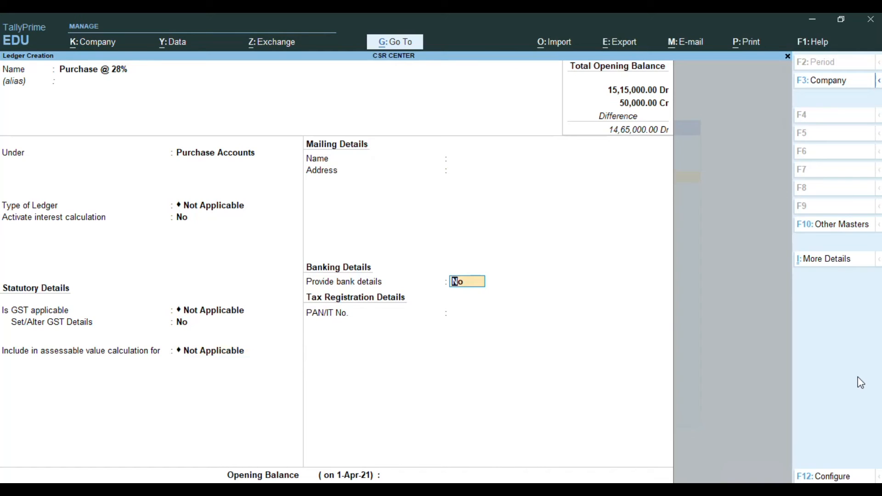
{"action": "key", "text": "Return"}
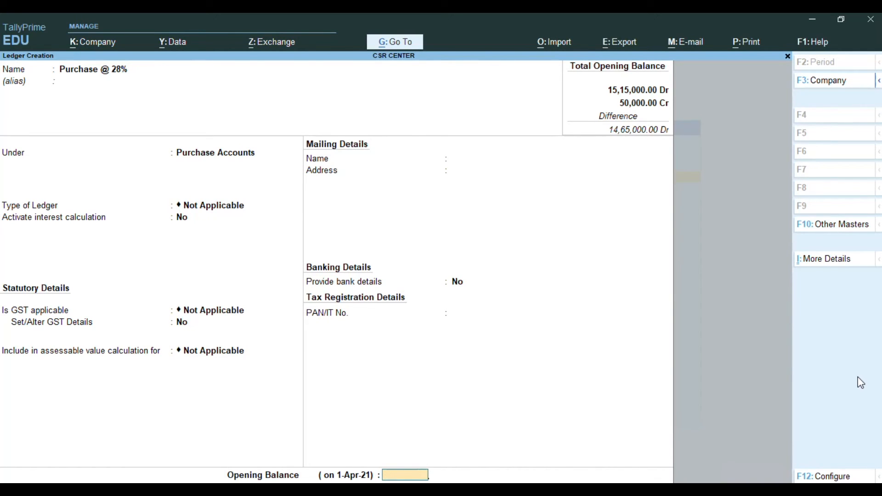
{"action": "key", "text": "Return"}
{"action": "key", "text": "Return"}
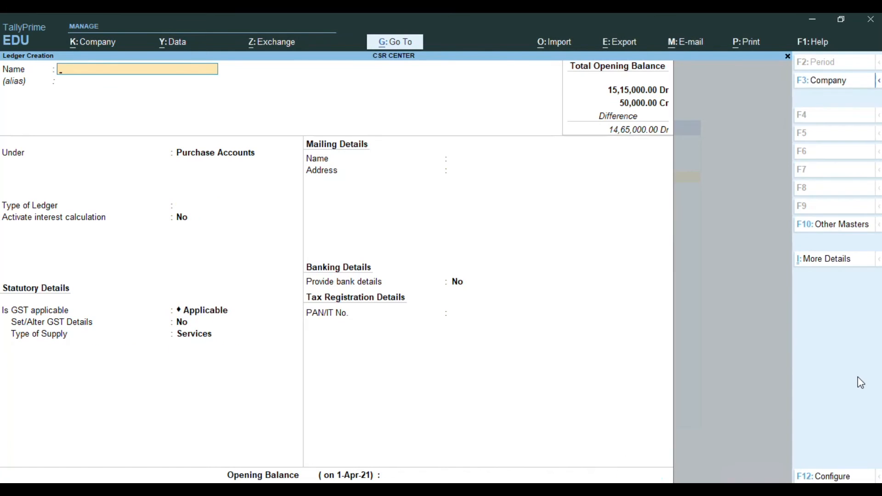
Name the new ledger Interstate Purchase @5% and place it under Purchase Accounts with the ledger type Not Applicable
{"action": "type", "text": "Interstate Purchase "}
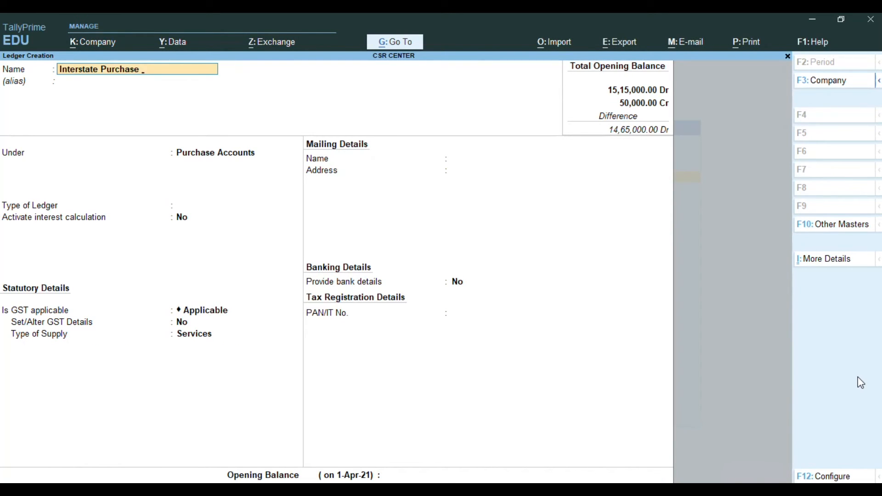
{"action": "type", "text": "@5%"}
{"action": "key", "text": "Return"}
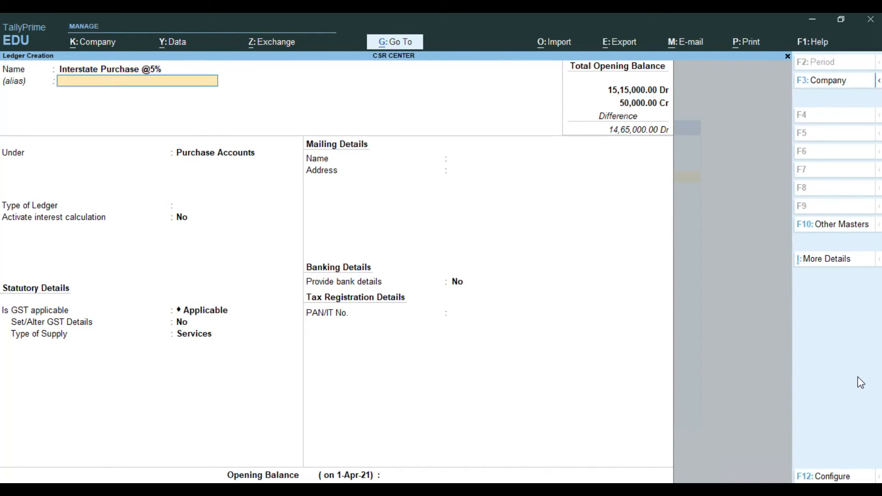
{"action": "key", "text": "Return"}
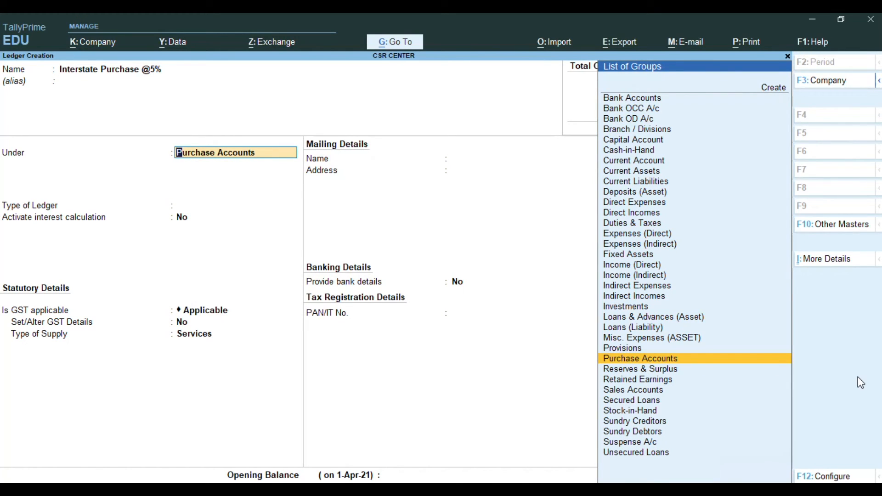
{"action": "key", "text": "Return"}
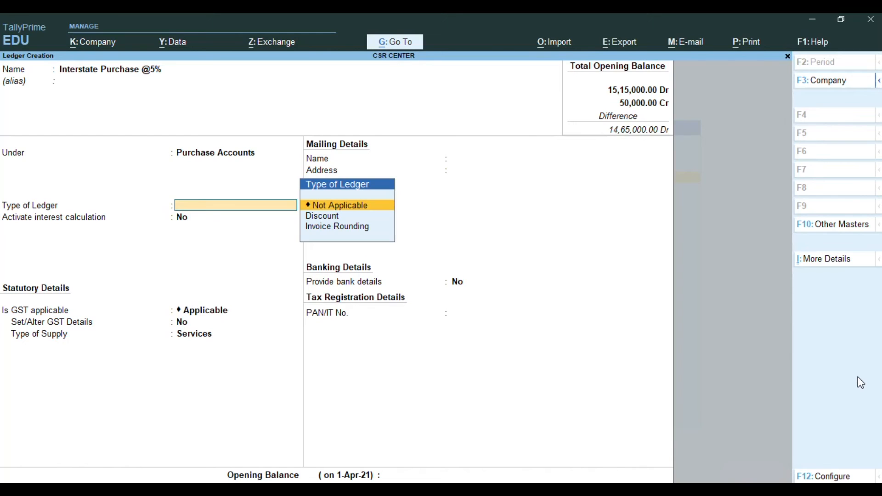
{"action": "key", "text": "Return"}
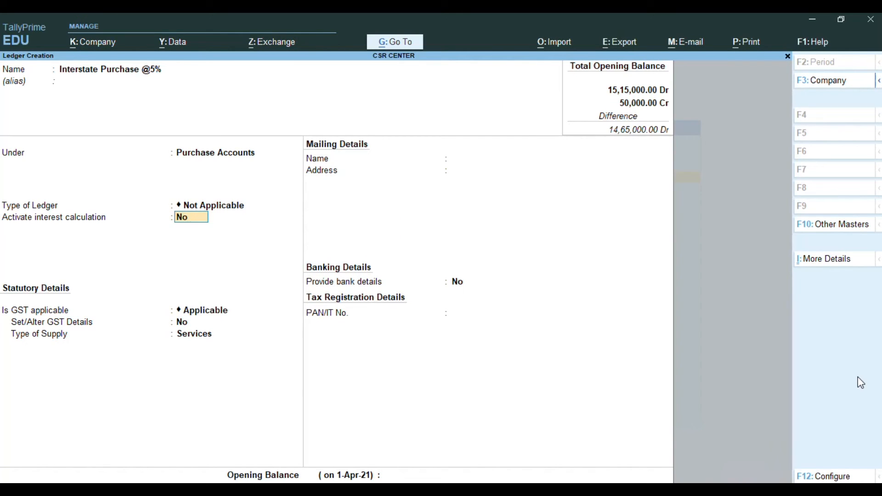
Set GST and assessable value calculation to Not Applicable for the Interstate Purchase @5% ledger and save it without an opening balance
{"action": "key", "text": "Return"}
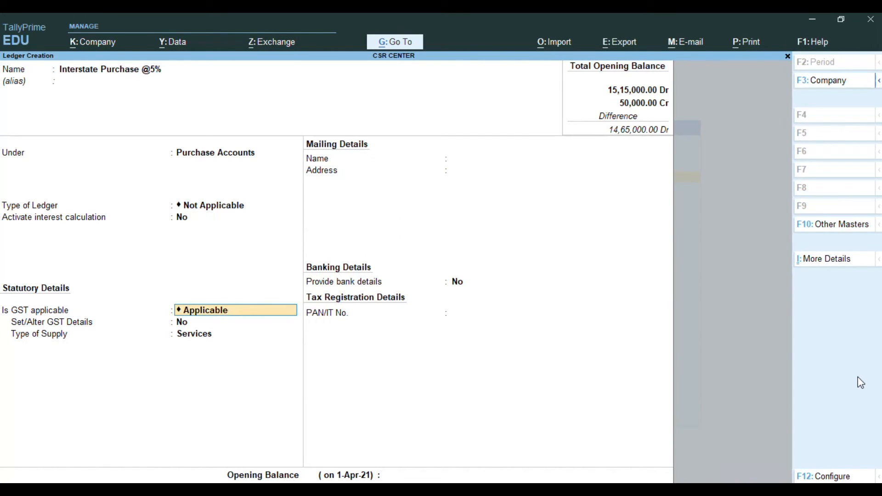
{"action": "type", "text": "N"}
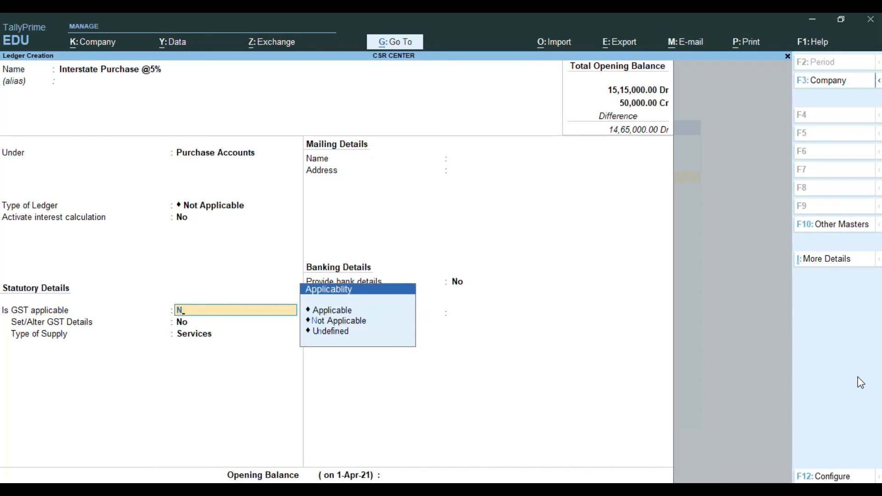
{"action": "key", "text": "Return"}
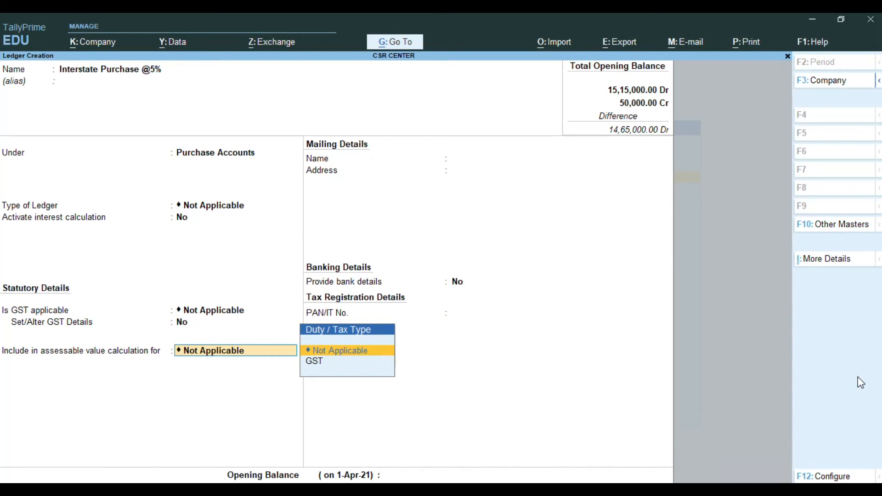
{"action": "key", "text": "Return"}
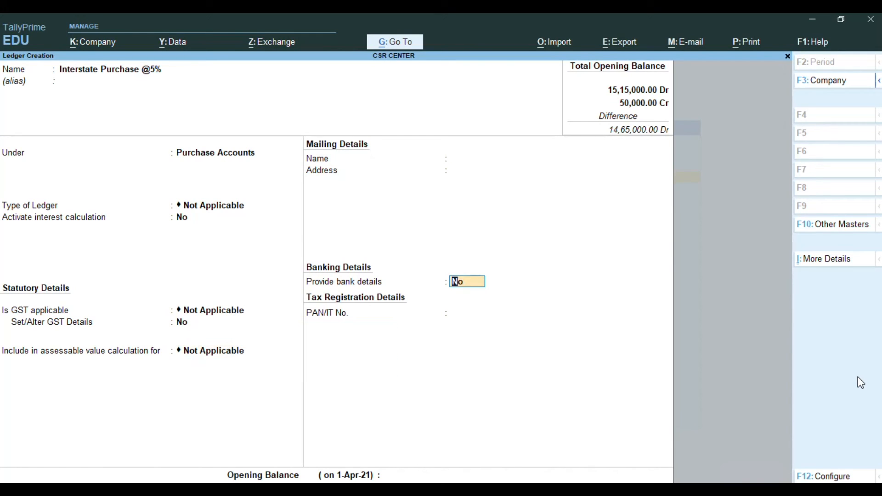
{"action": "key", "text": "Return"}
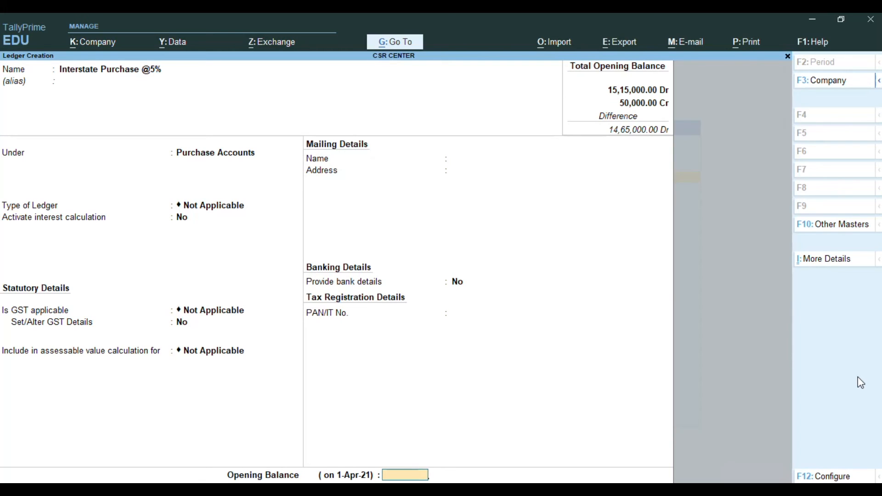
{"action": "key", "text": "Return"}
{"action": "key", "text": "Return"}
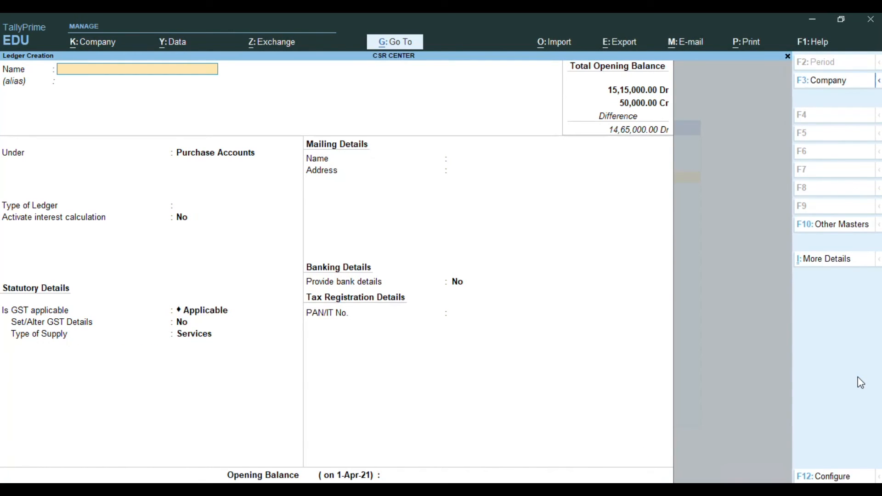
Name the new ledger Igst Purchase @ 28% and place it under Purchase Accounts with the ledger type Not Applicable
{"action": "type", "text": "Igst Purchase @ 28%"}
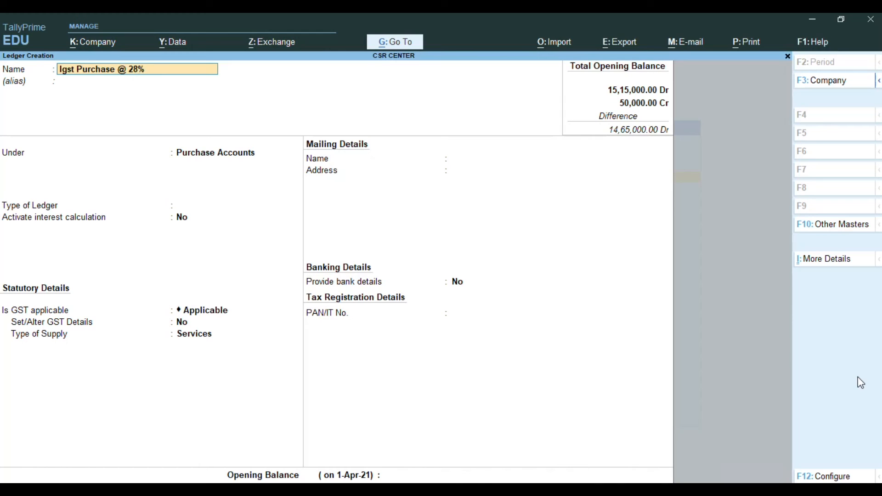
{"action": "key", "text": "Return"}
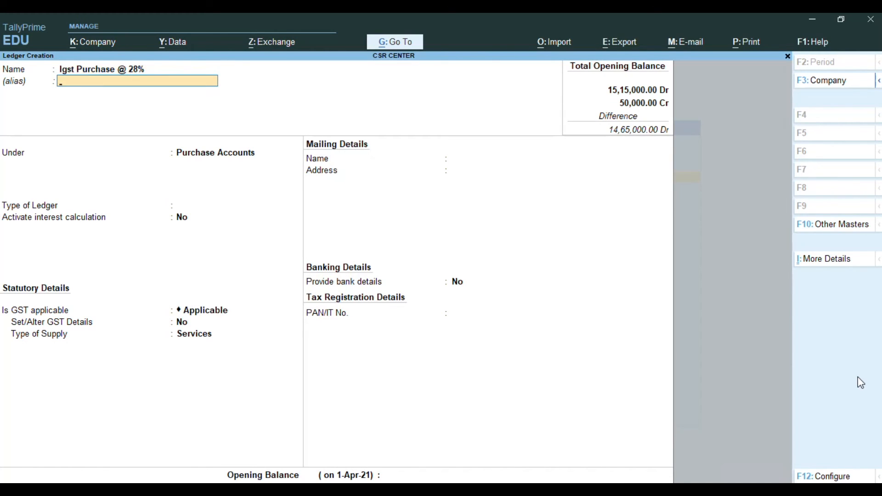
{"action": "key", "text": "Return"}
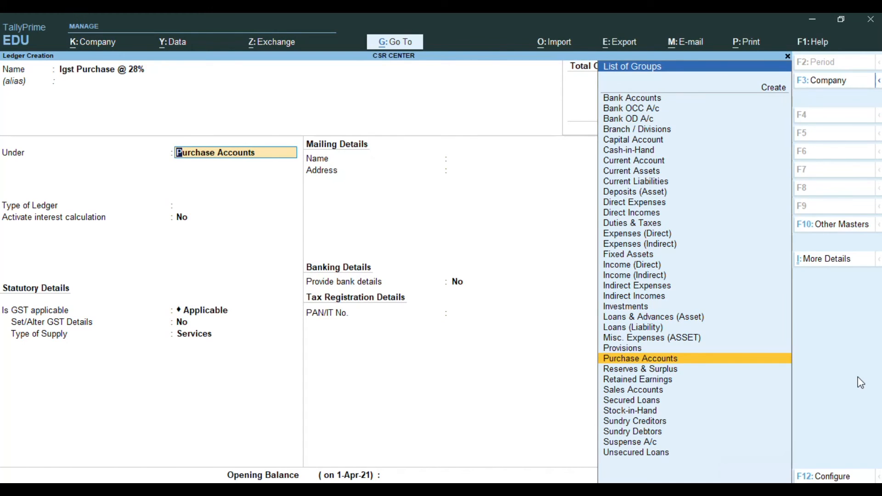
{"action": "key", "text": "Return"}
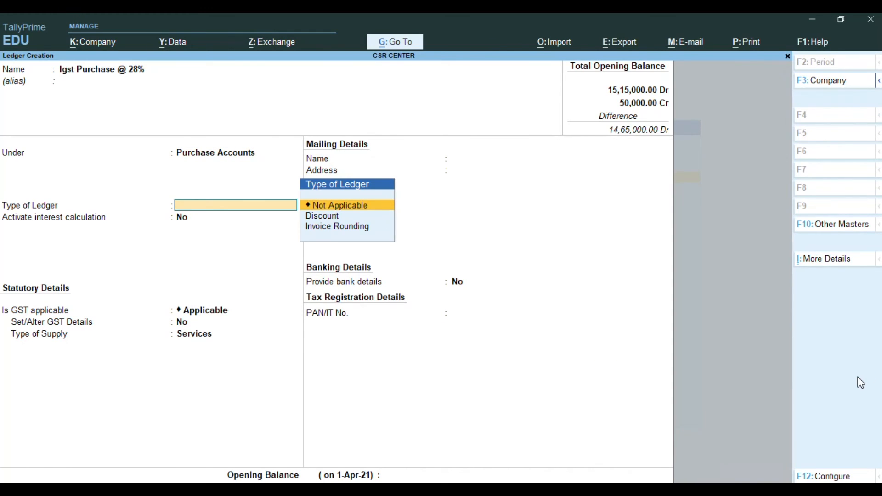
{"action": "key", "text": "Return"}
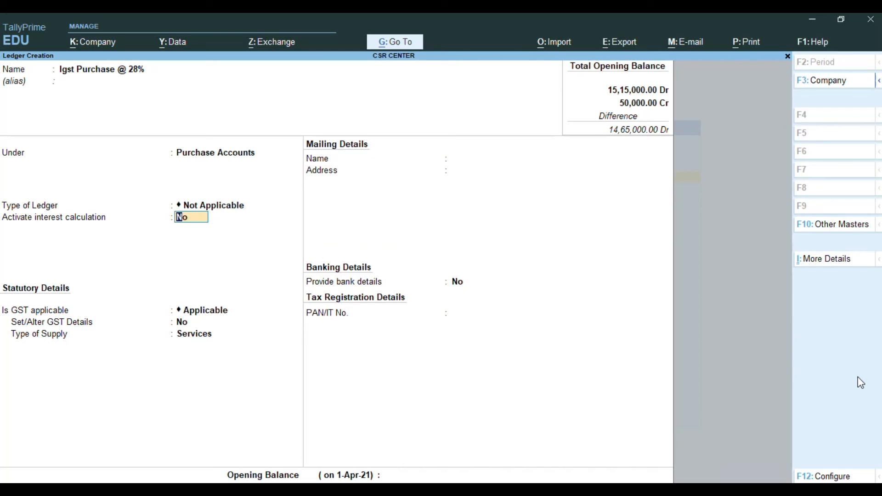
Set GST and assessable value calculation to Not Applicable for the Igst Purchase @ 28% ledger and save it without an opening balance
{"action": "key", "text": "Return"}
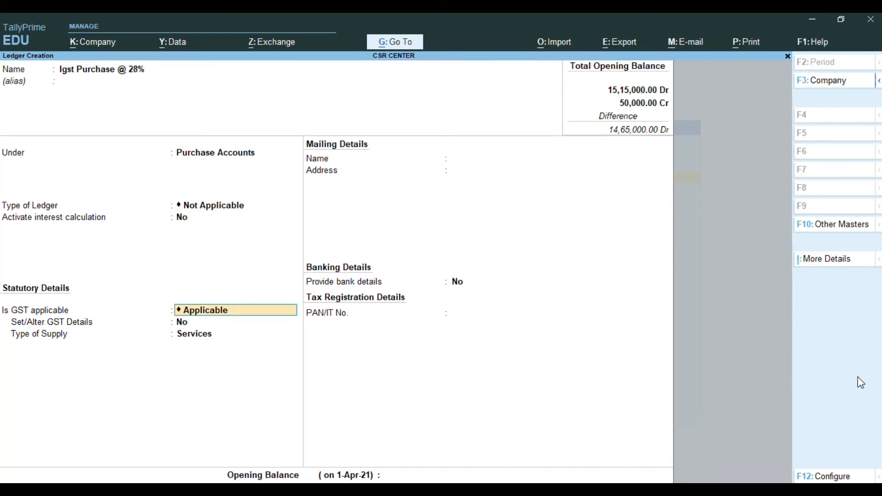
{"action": "key", "text": "BackSpace"}
{"action": "key", "text": "Down"}
{"action": "key", "text": "Return"}
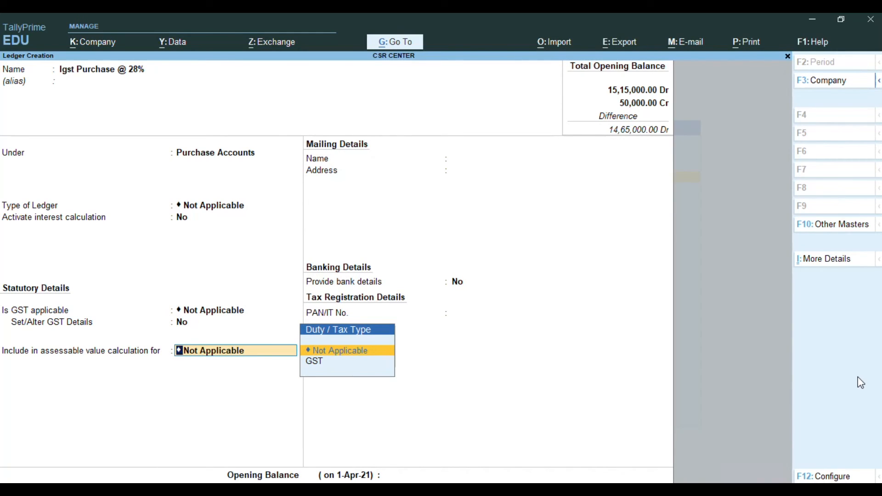
{"action": "key", "text": "Return"}
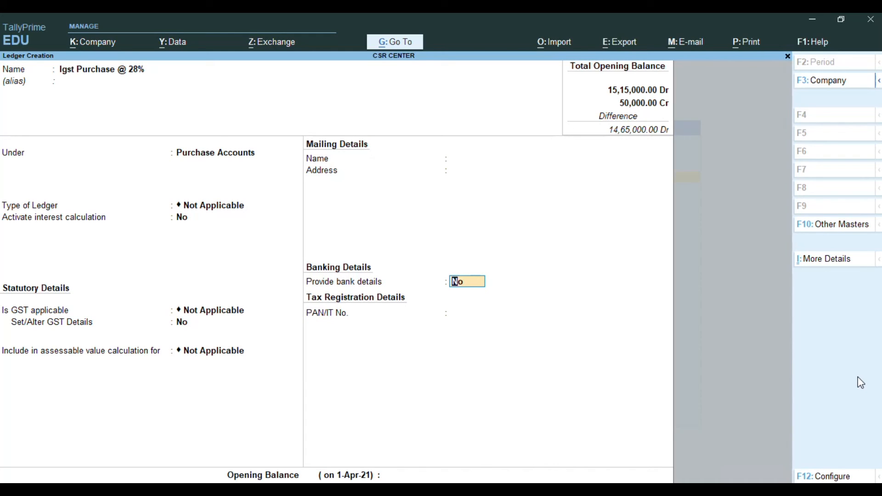
{"action": "key", "text": "Return"}
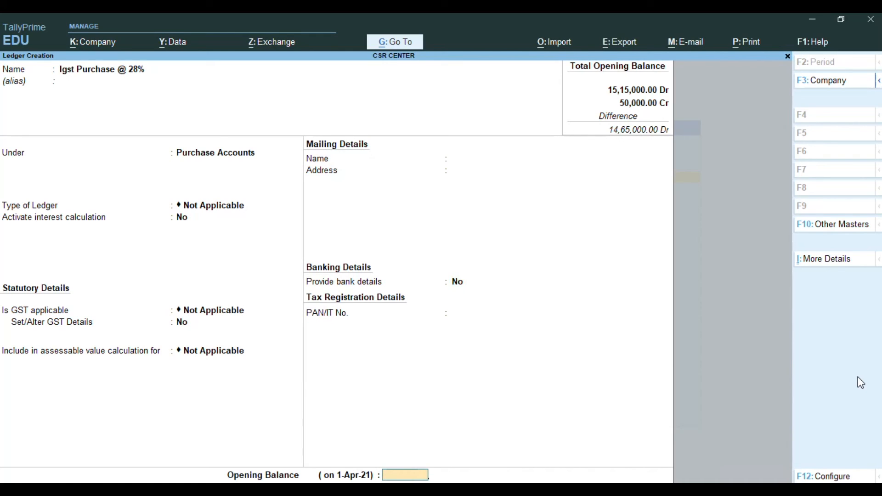
{"action": "key", "text": "Return"}
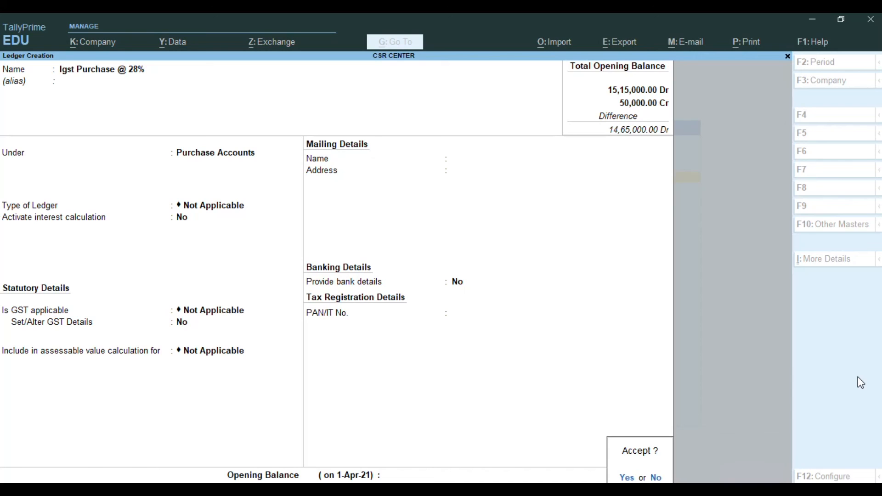
{"action": "key", "text": "Return"}
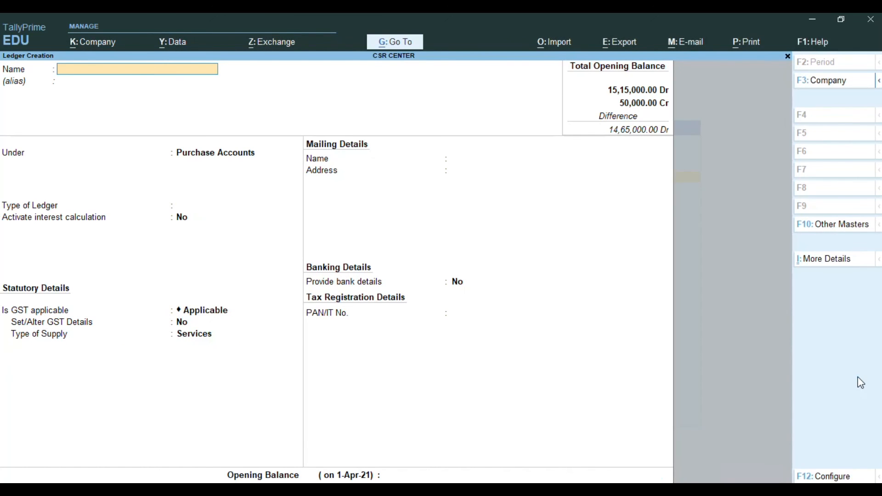